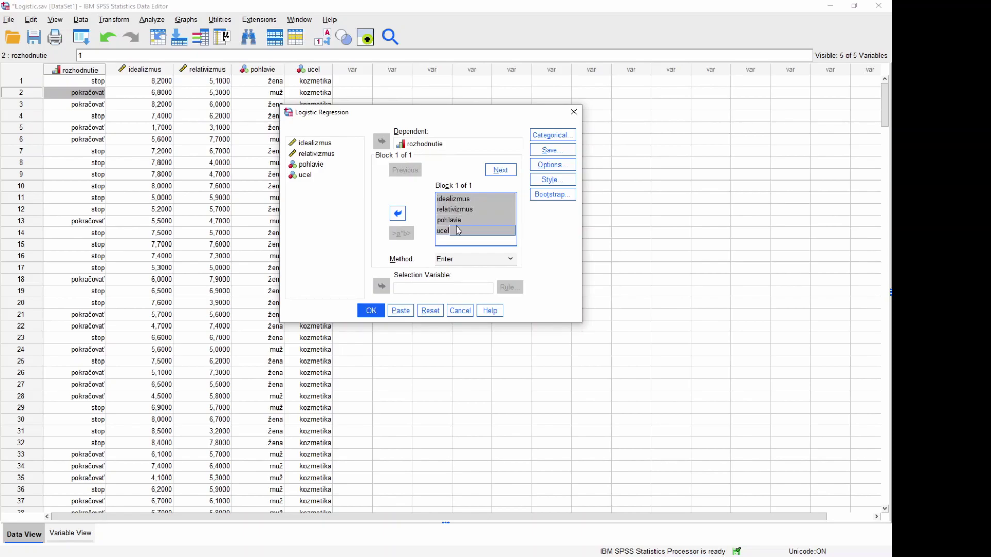
- Define ucel as a categorical covariate in the logistic regression
{"action": "left_click", "coordinate": [450, 220]}
{"action": "left_click", "coordinate": [449, 231]}
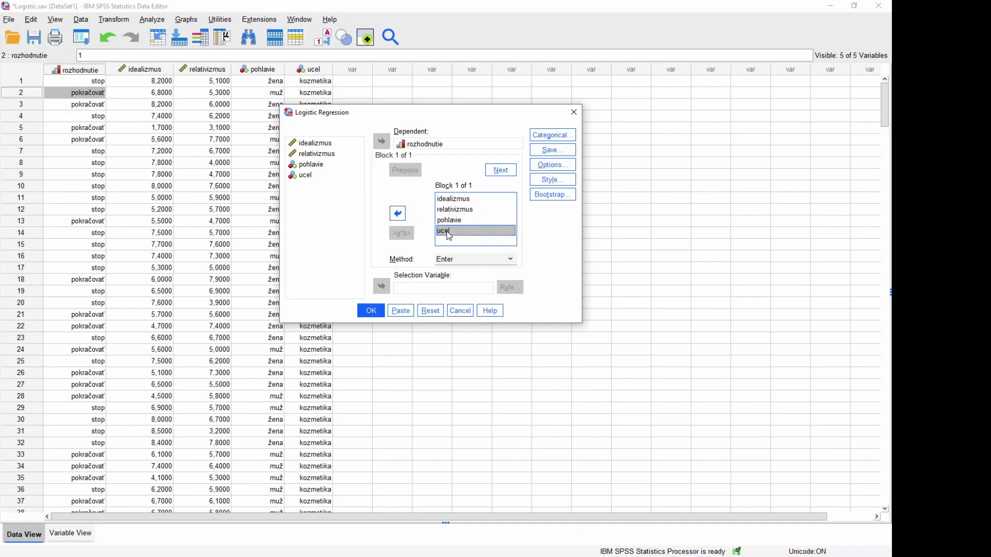
{"action": "left_click", "coordinate": [454, 222]}
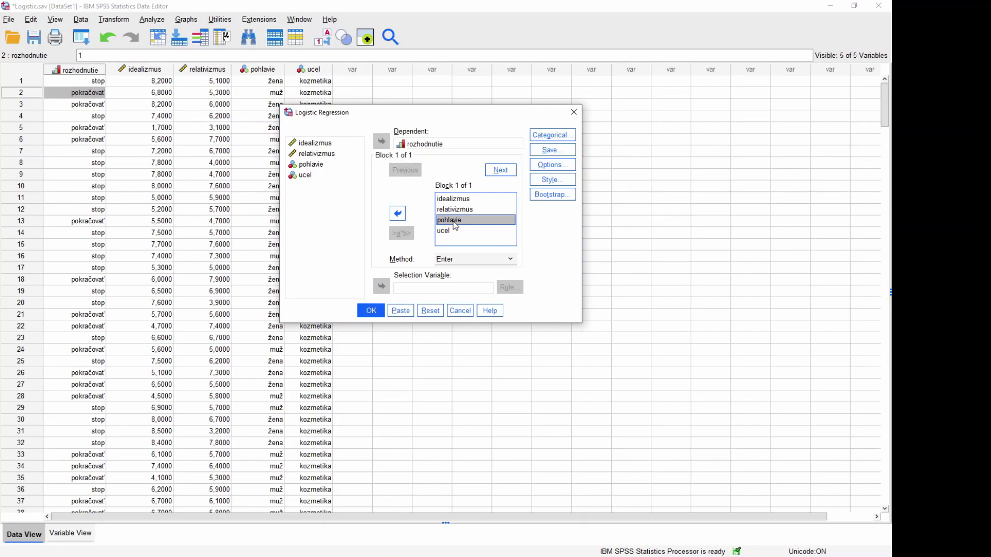
{"action": "left_click", "coordinate": [450, 233]}
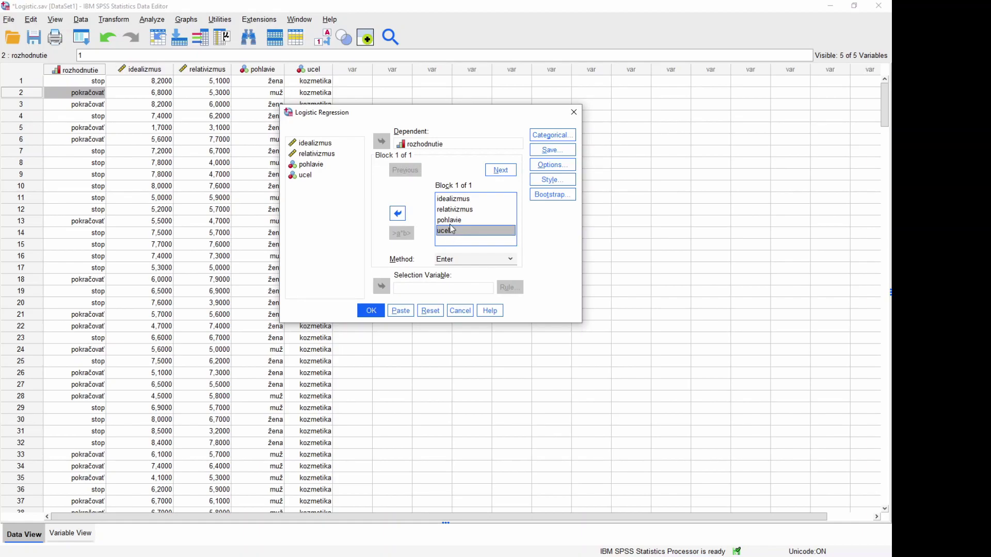
{"action": "left_click", "coordinate": [542, 136]}
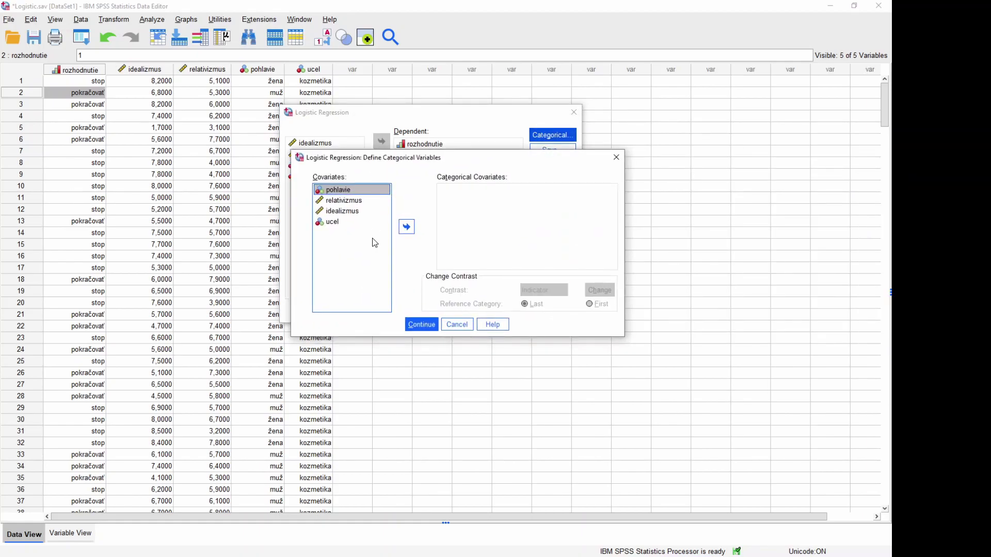
{"action": "left_click", "coordinate": [332, 223]}
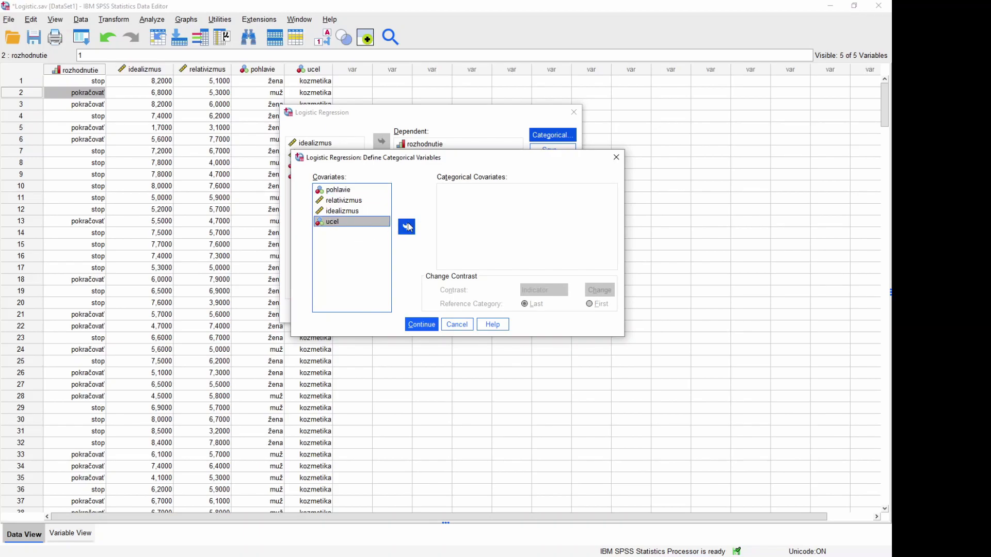
{"action": "left_click", "coordinate": [407, 227]}
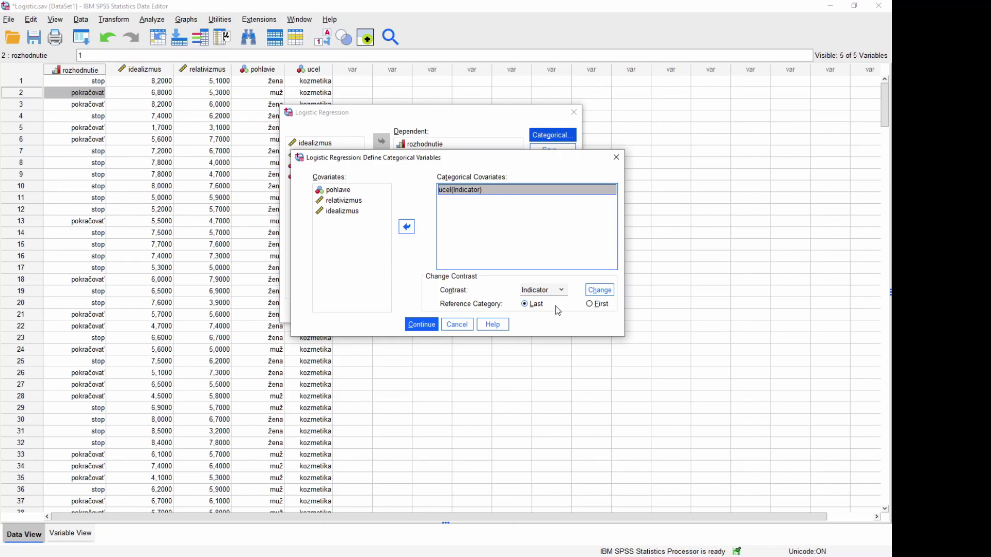
- Try an Indicator contrast with the first category as the reference for ucel
{"action": "left_click", "coordinate": [561, 290]}
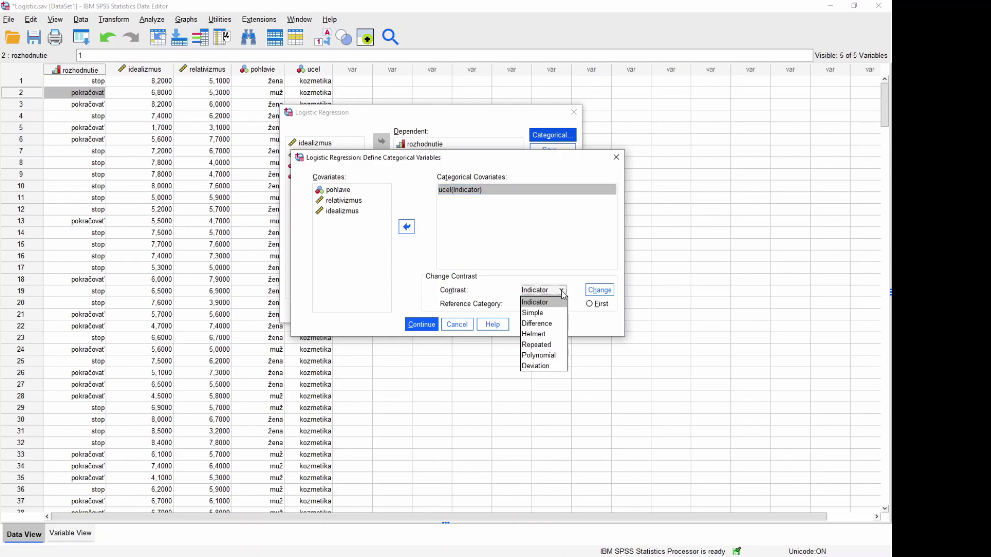
{"action": "left_click", "coordinate": [563, 292]}
{"action": "left_click", "coordinate": [590, 305]}
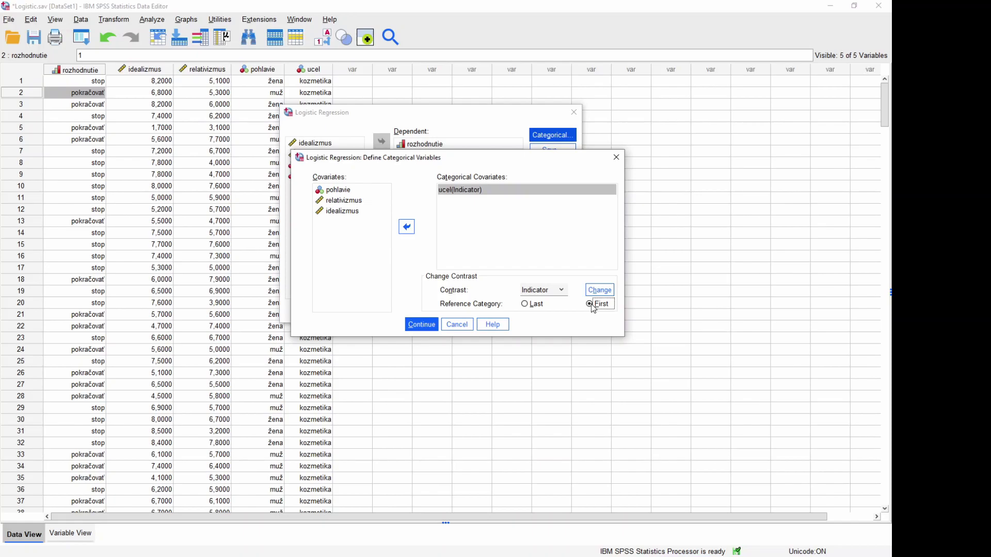
{"action": "left_click", "coordinate": [525, 305]}
{"action": "left_click", "coordinate": [591, 305]}
{"action": "left_click", "coordinate": [600, 290]}
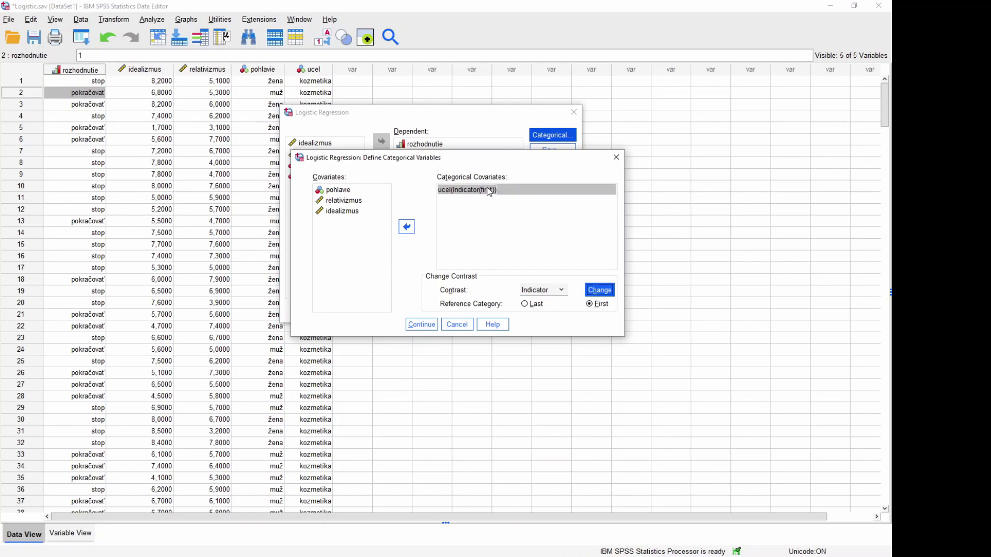
- Apply Last as the reference category for ucel and run the logistic regression
{"action": "left_click", "coordinate": [527, 304]}
{"action": "left_click", "coordinate": [598, 290]}
{"action": "left_click", "coordinate": [422, 324]}
{"action": "left_click", "coordinate": [381, 314]}
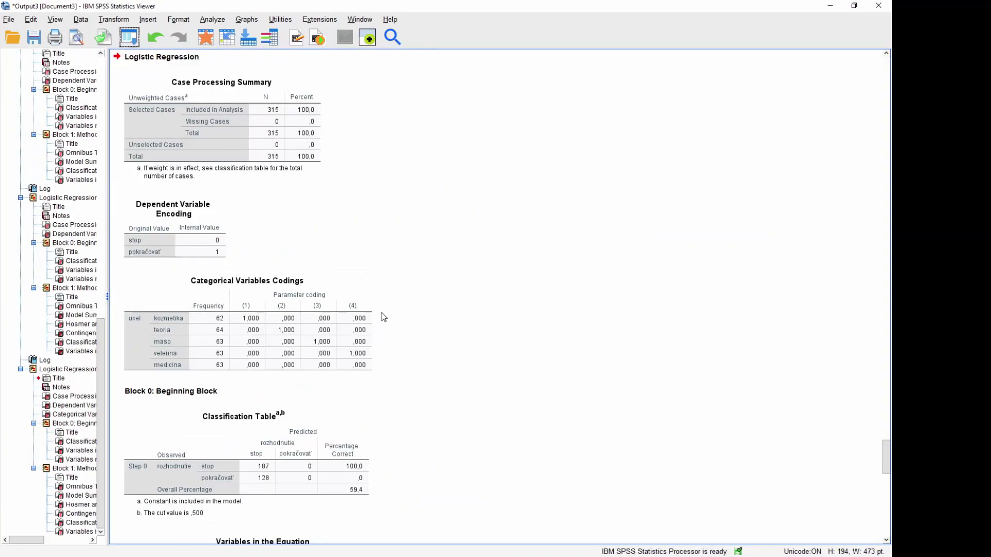
- Examine the Block 1 results of the new regression, including the Classification Table and the Variables in the Equation table
{"action": "scroll", "coordinate": [411, 325], "scroll_direction": "down", "scroll_amount": 10}
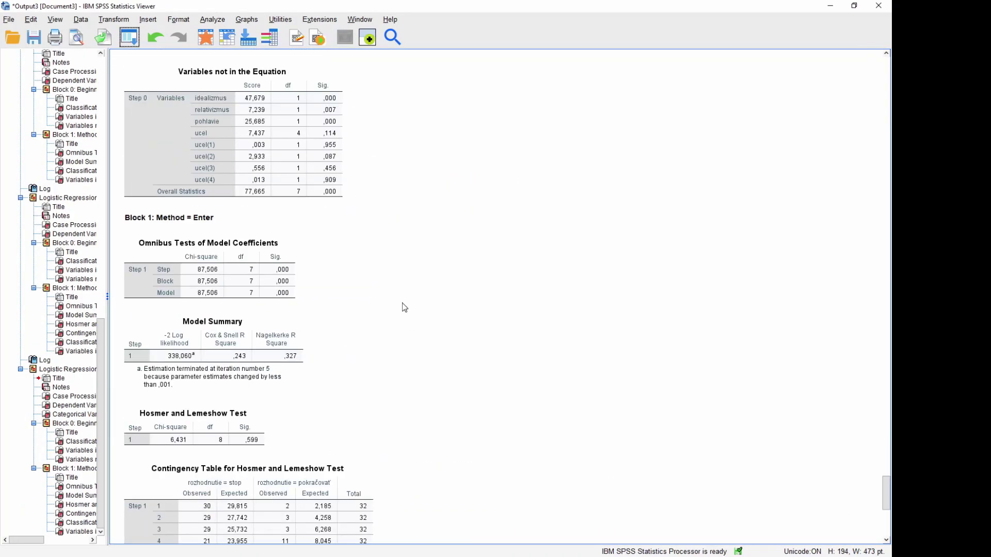
{"action": "left_click", "coordinate": [138, 219]}
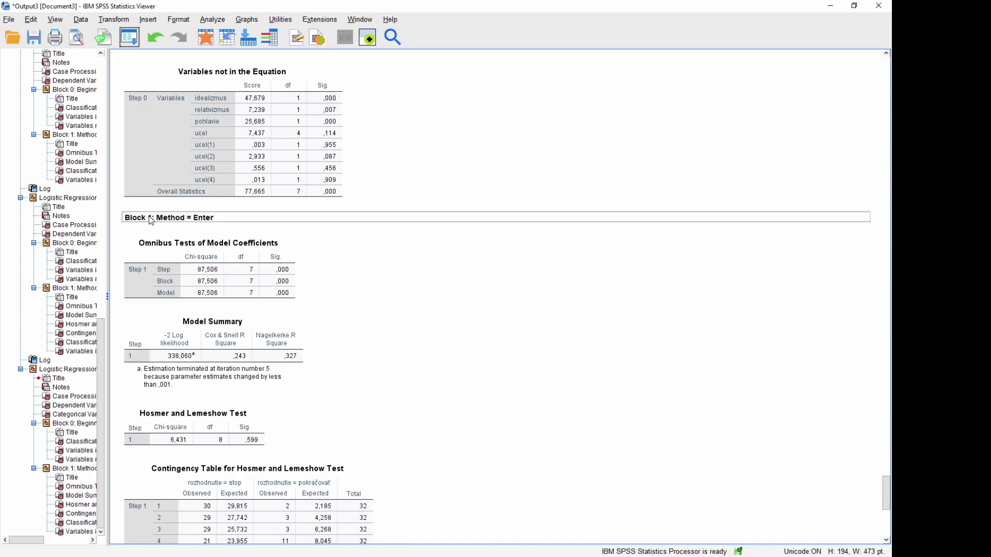
{"action": "left_click", "coordinate": [307, 231]}
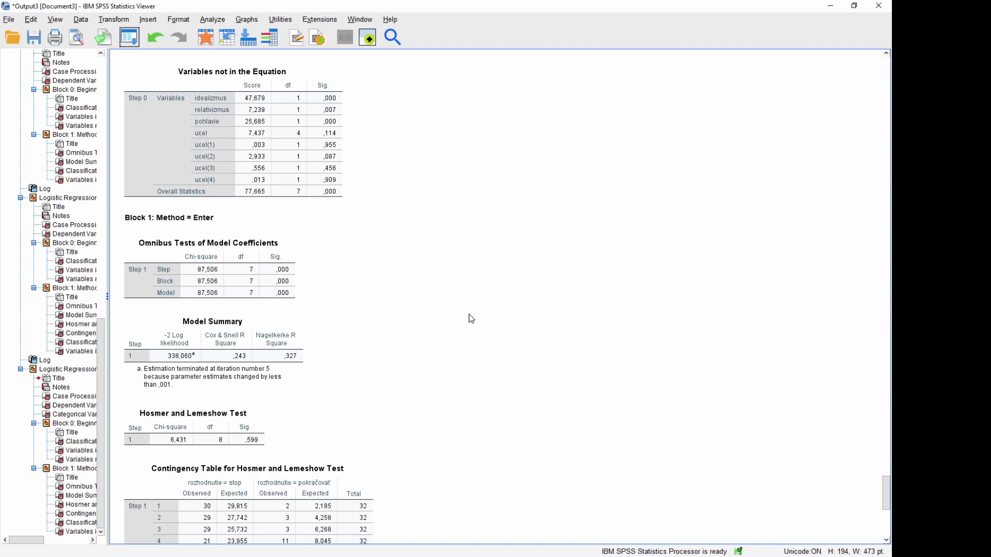
{"action": "scroll", "coordinate": [469, 317], "scroll_direction": "down", "scroll_amount": 3}
{"action": "scroll", "coordinate": [469, 318], "scroll_direction": "down", "scroll_amount": 5}
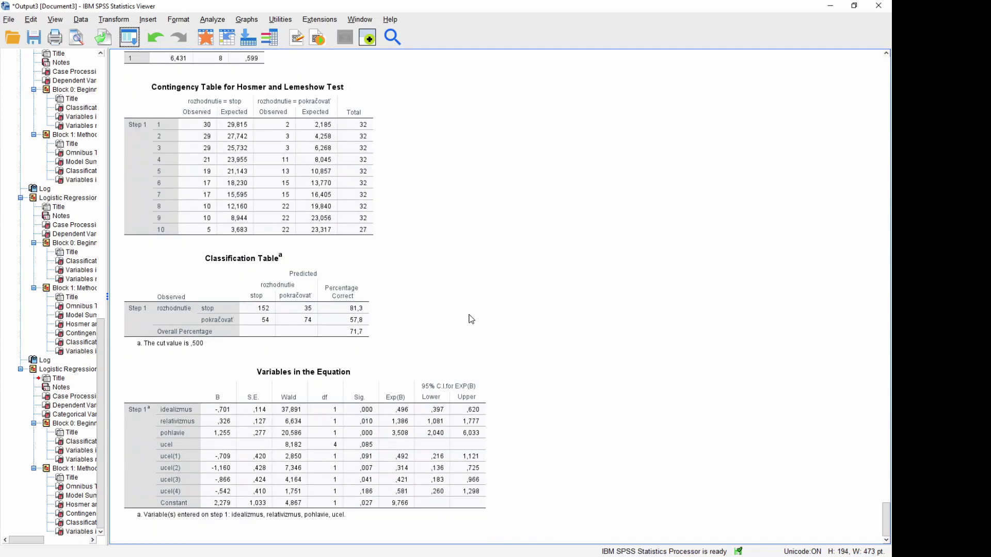
{"action": "left_click", "coordinate": [341, 275]}
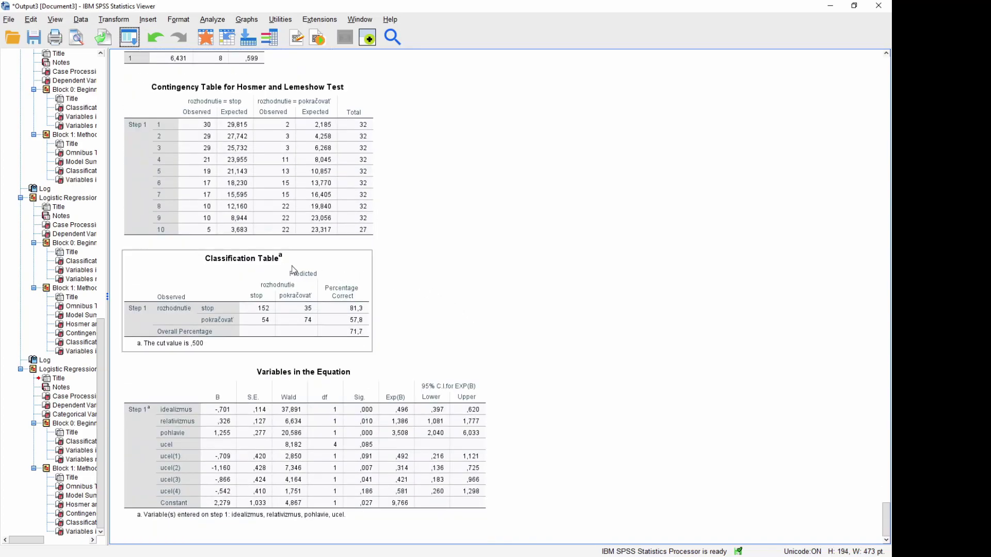
{"action": "left_click", "coordinate": [292, 270]}
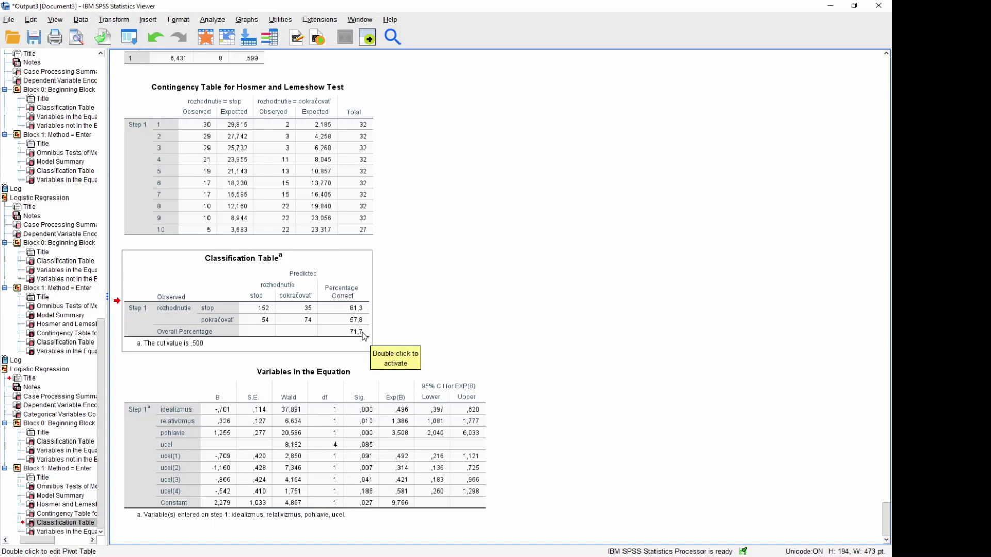
{"action": "left_click", "coordinate": [302, 382]}
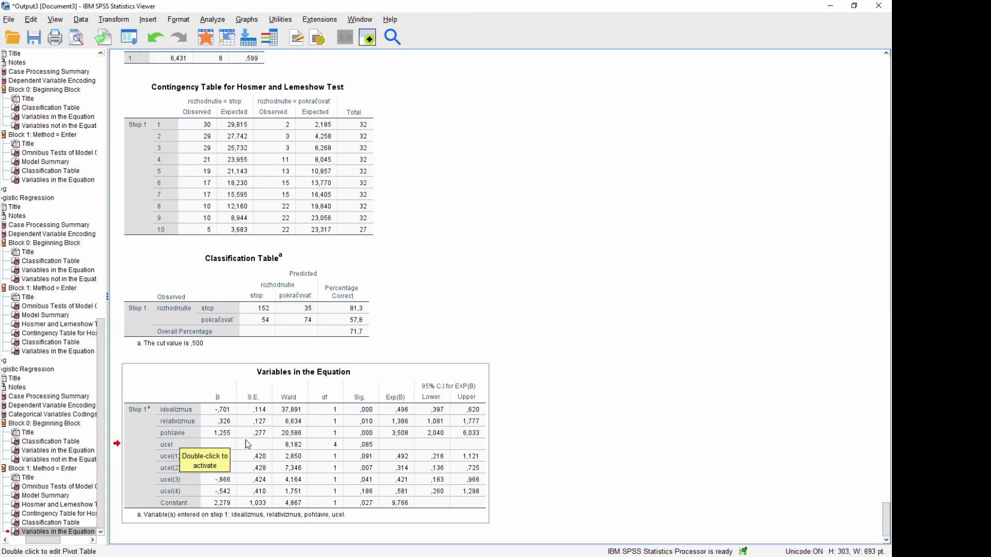
{"action": "left_click", "coordinate": [310, 444]}
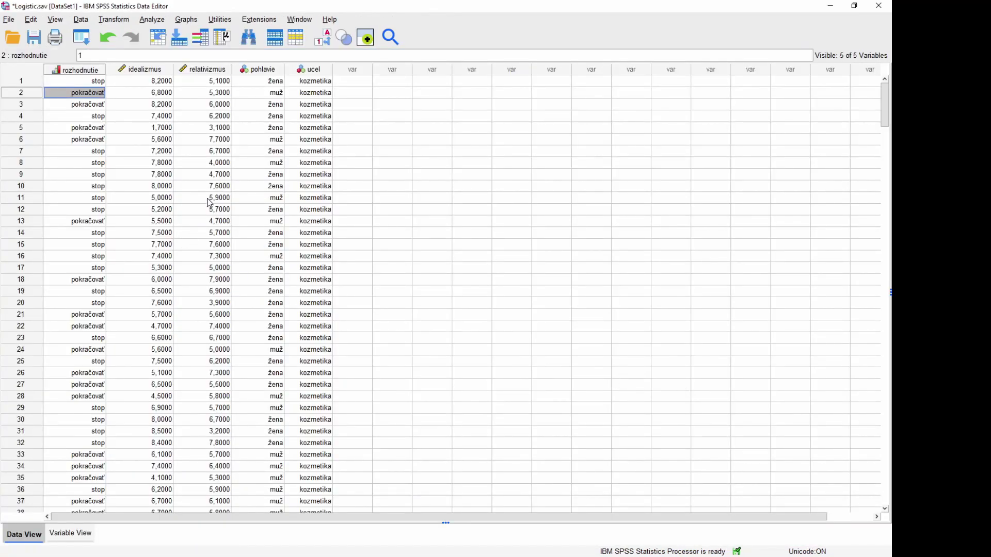
- Check the numeric codes behind žena and muž in the data set's pohlavie column, then return to the output
{"action": "left_click", "coordinate": [267, 93]}
{"action": "left_click", "coordinate": [269, 83]}
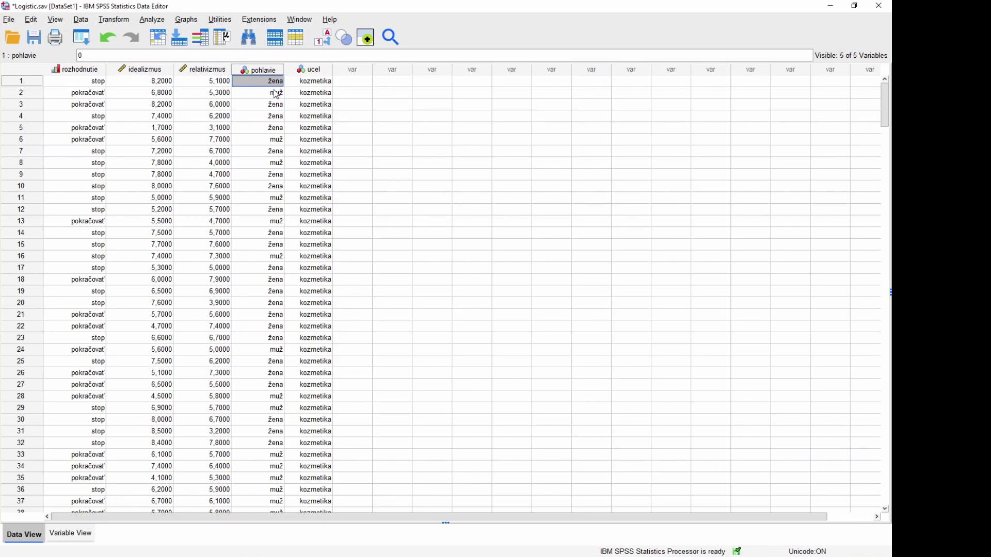
{"action": "left_click", "coordinate": [277, 96]}
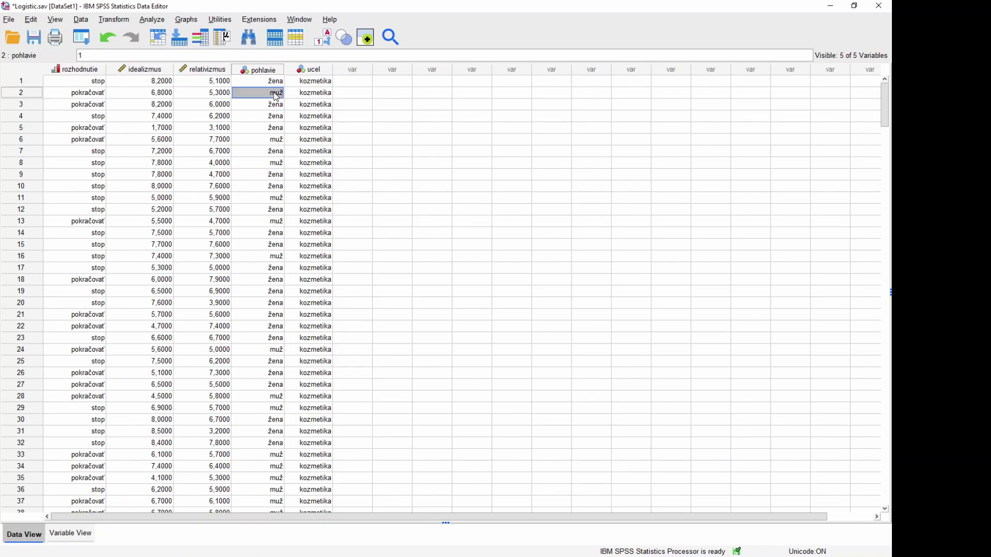
{"action": "left_click", "coordinate": [280, 85]}
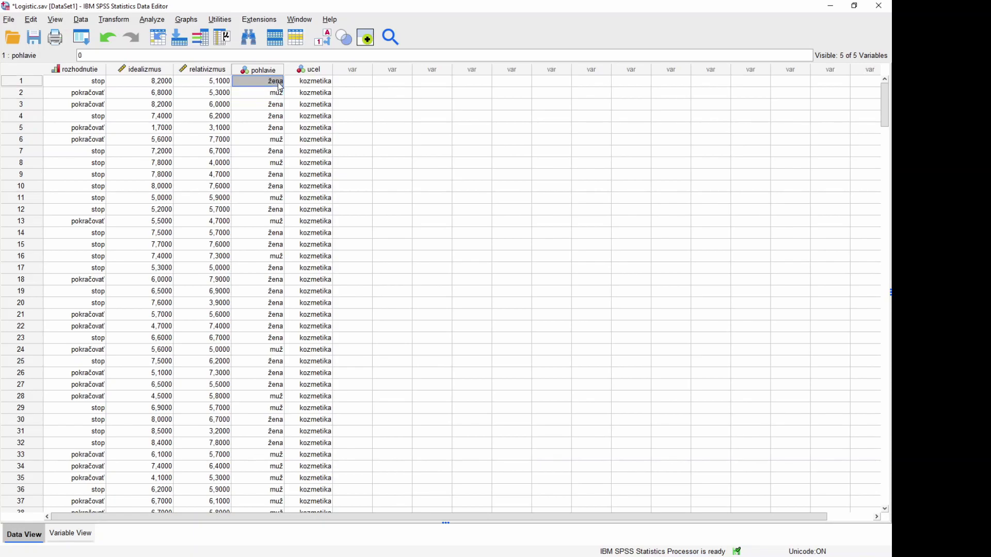
{"action": "key", "text": "alt+Tab"}
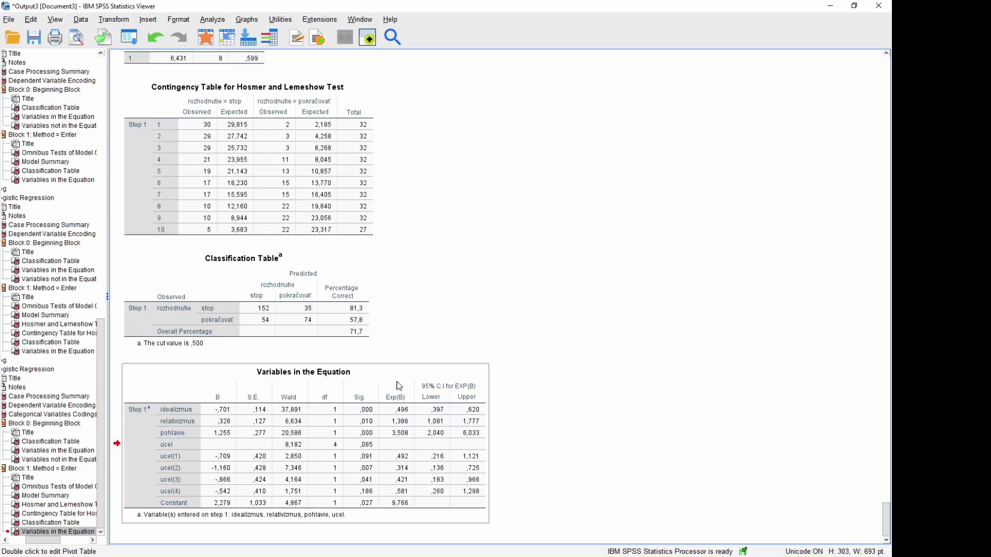
- Reopen the logistic regression, add pohlavie as a categorical covariate with the Indicator contrast and Last as reference, and rerun it
{"action": "left_click", "coordinate": [128, 39]}
{"action": "left_click", "coordinate": [140, 58]}
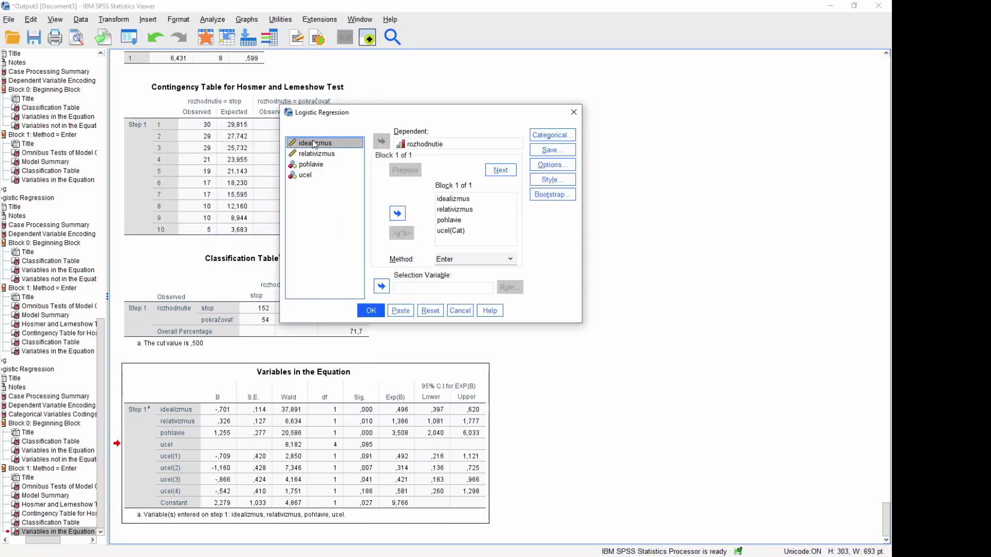
{"action": "left_click", "coordinate": [448, 221]}
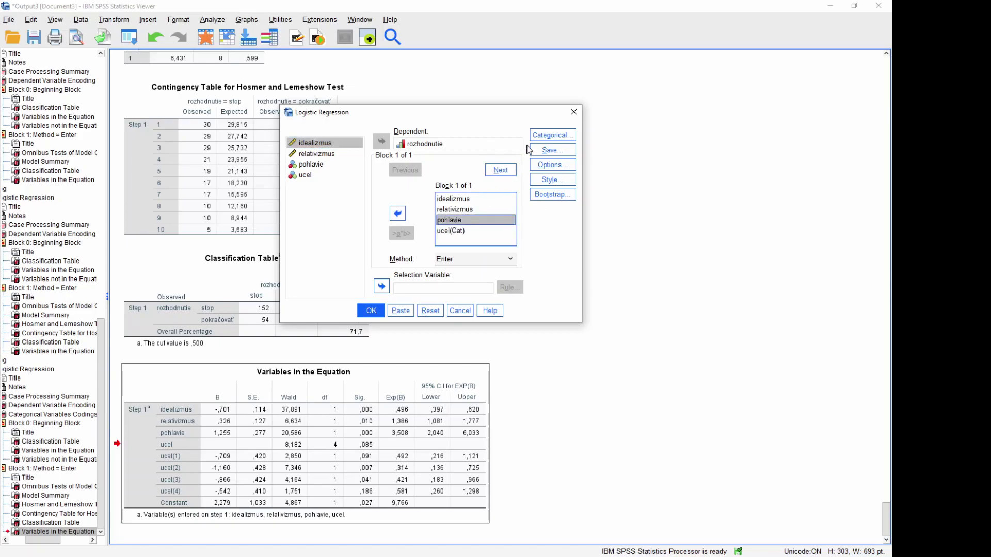
{"action": "left_click", "coordinate": [552, 135]}
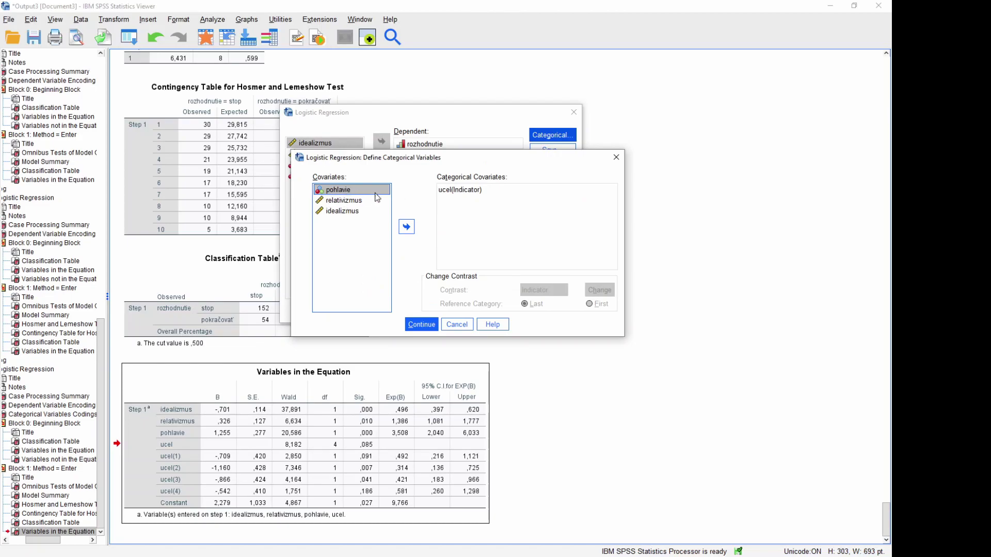
{"action": "left_click", "coordinate": [408, 228]}
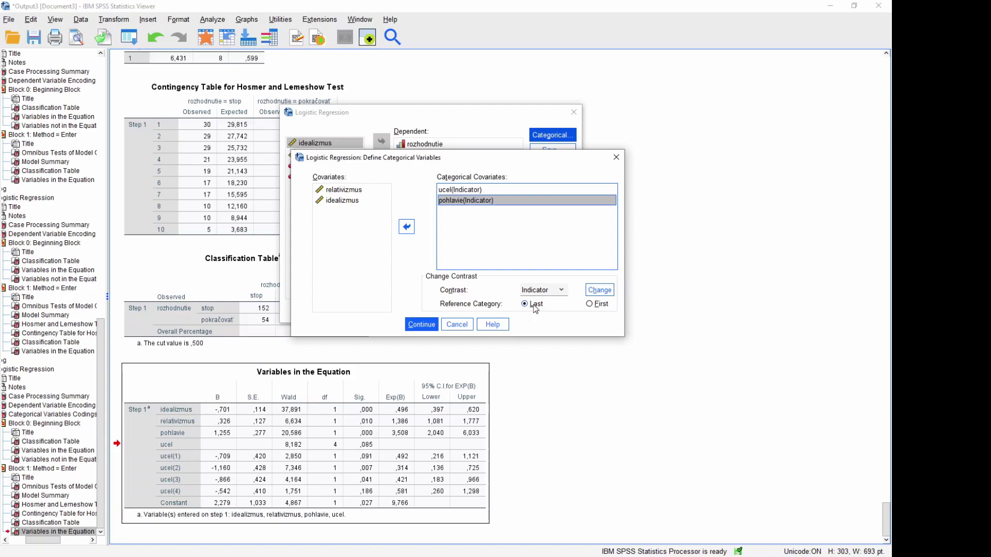
{"action": "left_click", "coordinate": [416, 324]}
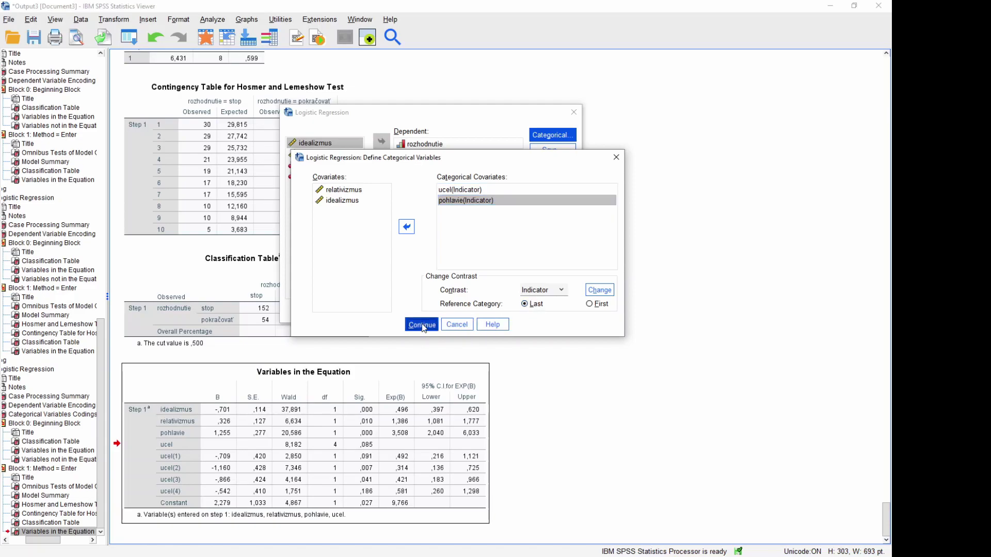
{"action": "left_click", "coordinate": [370, 316]}
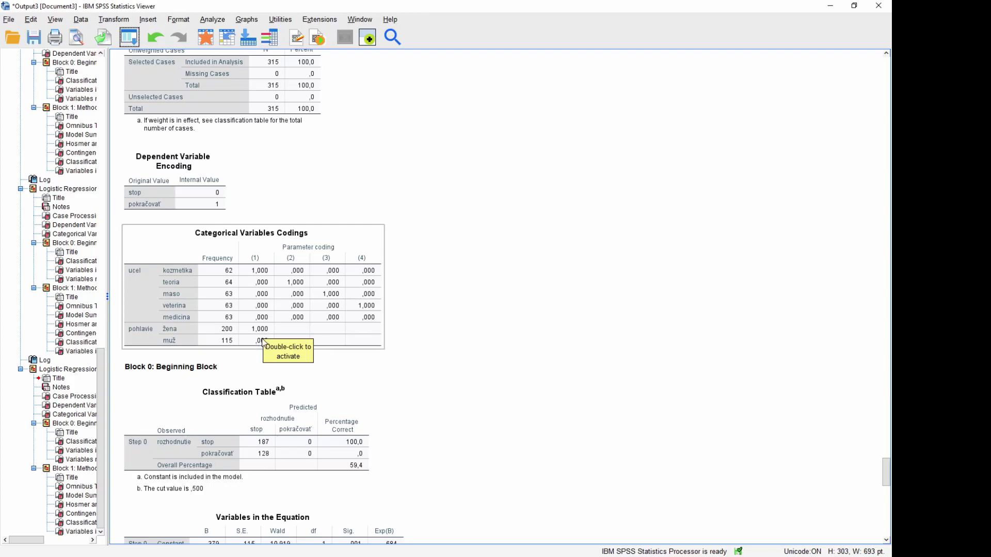
{"action": "scroll", "coordinate": [263, 342], "scroll_direction": "down", "scroll_amount": 12}
{"action": "scroll", "coordinate": [262, 342], "scroll_direction": "down", "scroll_amount": 10}
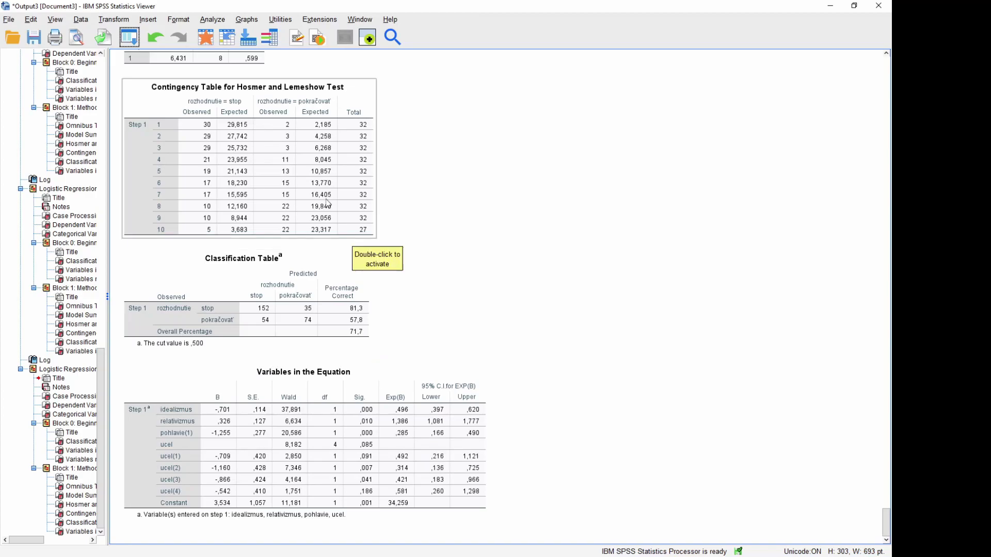
- Change the reference category of pohlavie to First in the logistic regression, rerun it and review the new output
{"action": "left_click", "coordinate": [129, 37]}
{"action": "left_click", "coordinate": [129, 58]}
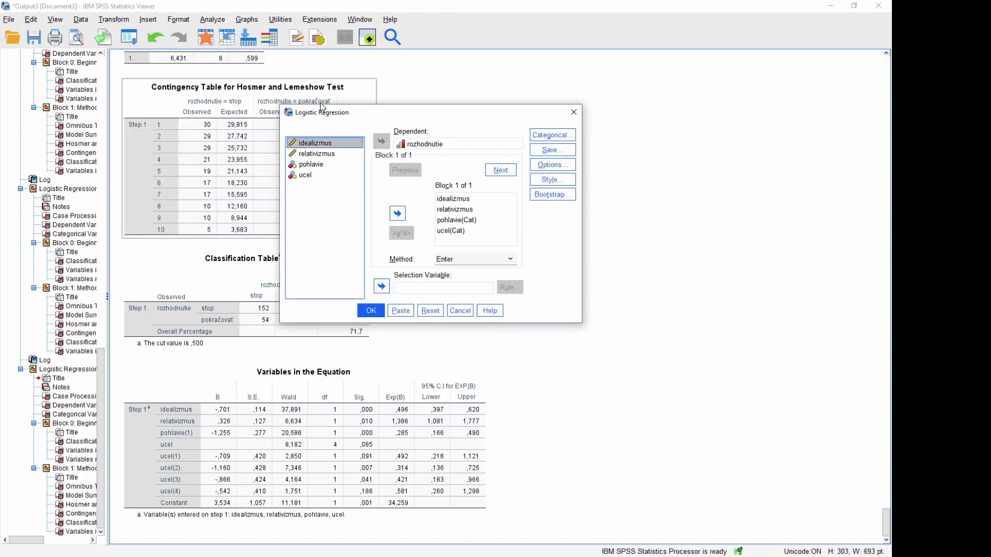
{"action": "left_click", "coordinate": [541, 138]}
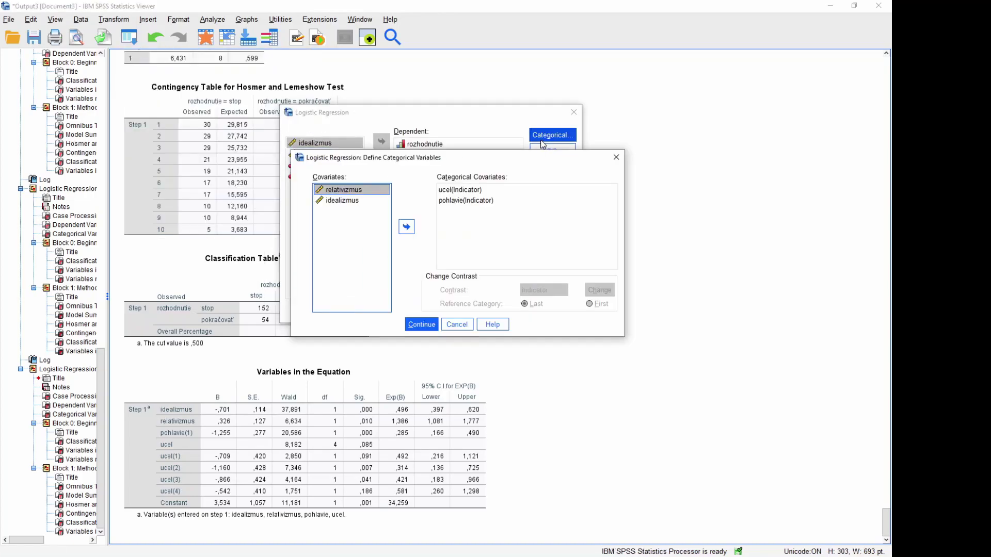
{"action": "left_click", "coordinate": [480, 201]}
{"action": "left_click", "coordinate": [589, 305]}
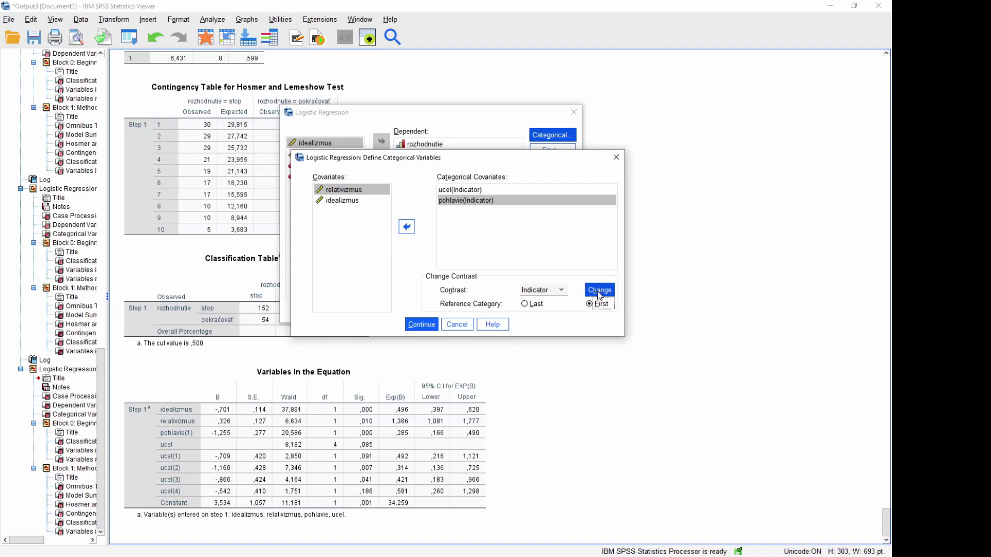
{"action": "left_click", "coordinate": [599, 290]}
{"action": "left_click", "coordinate": [421, 324]}
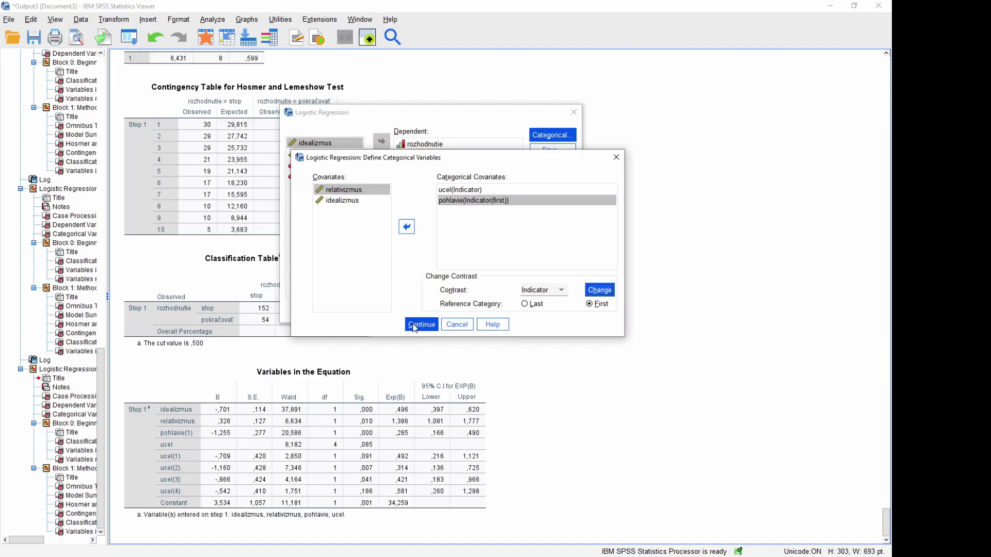
{"action": "left_click", "coordinate": [390, 314]}
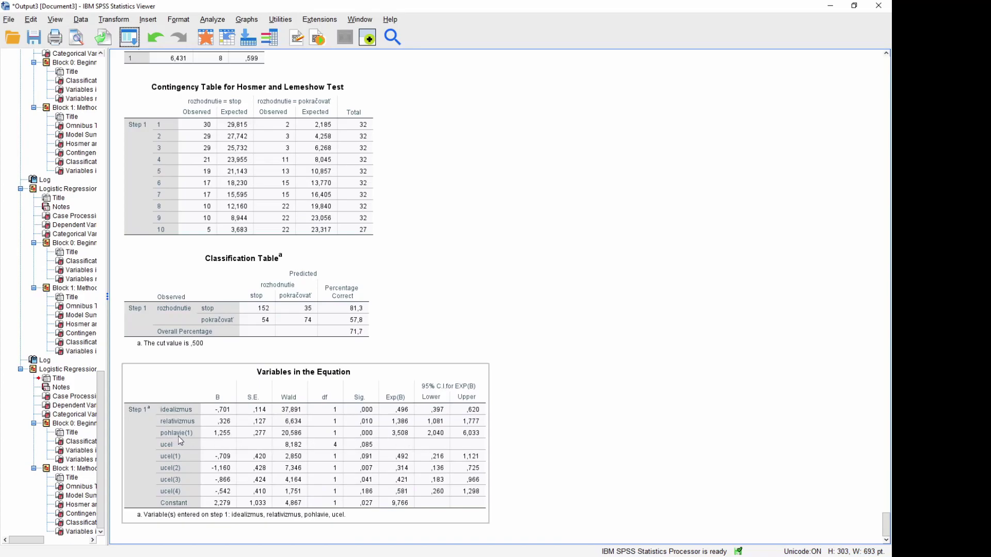
{"action": "scroll", "coordinate": [182, 434], "scroll_direction": "up", "scroll_amount": 15}
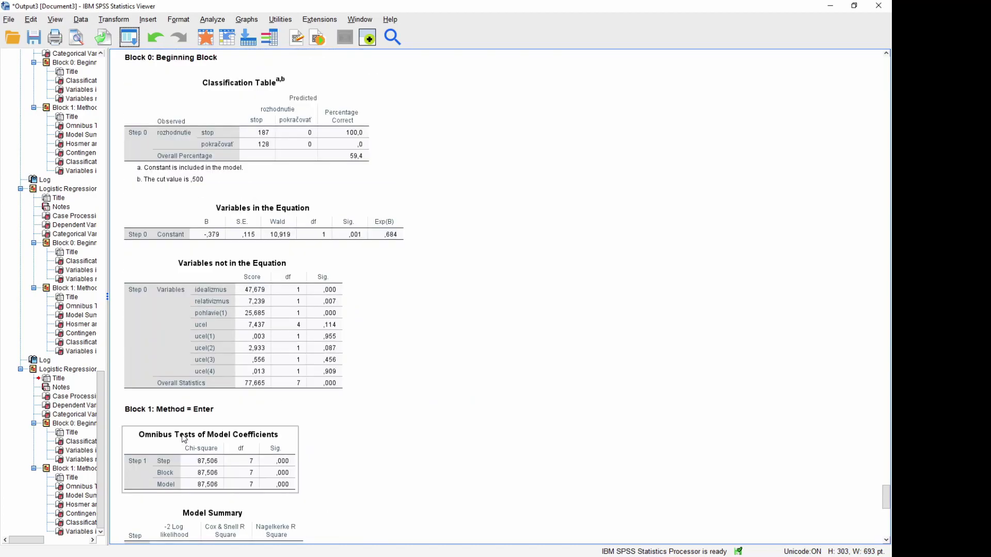
- Compare the Categorical Variables Codings for ucel and pohlavie with their coefficients in the Block 1 Variables in the Equation table
{"action": "scroll", "coordinate": [181, 435], "scroll_direction": "up", "scroll_amount": 5}
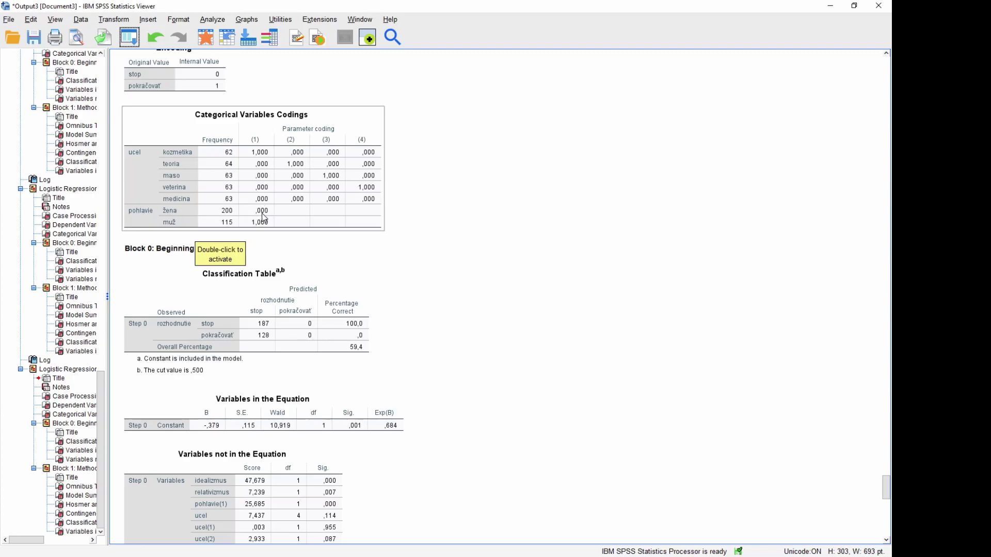
{"action": "scroll", "coordinate": [197, 440], "scroll_direction": "down", "scroll_amount": 15}
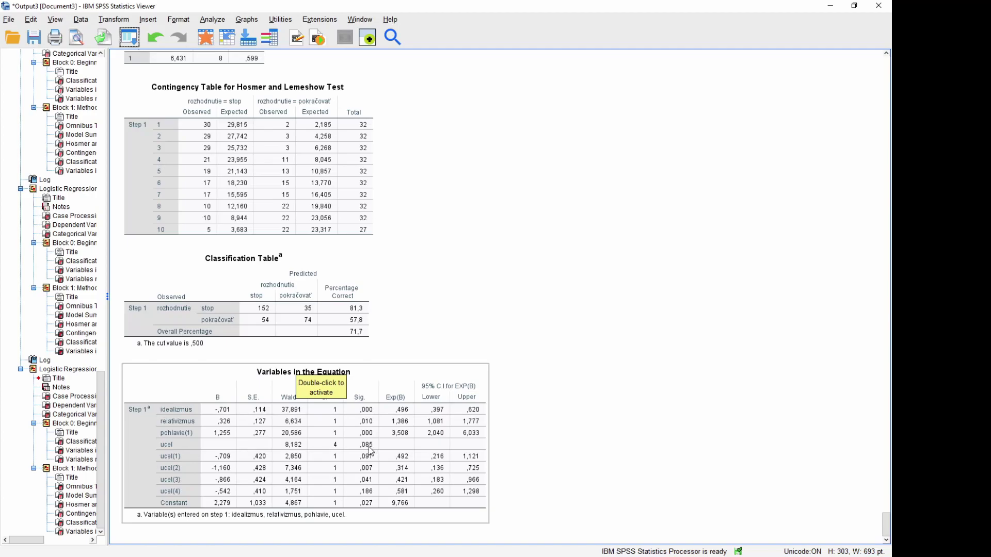
{"action": "scroll", "coordinate": [197, 452], "scroll_direction": "up", "scroll_amount": 3}
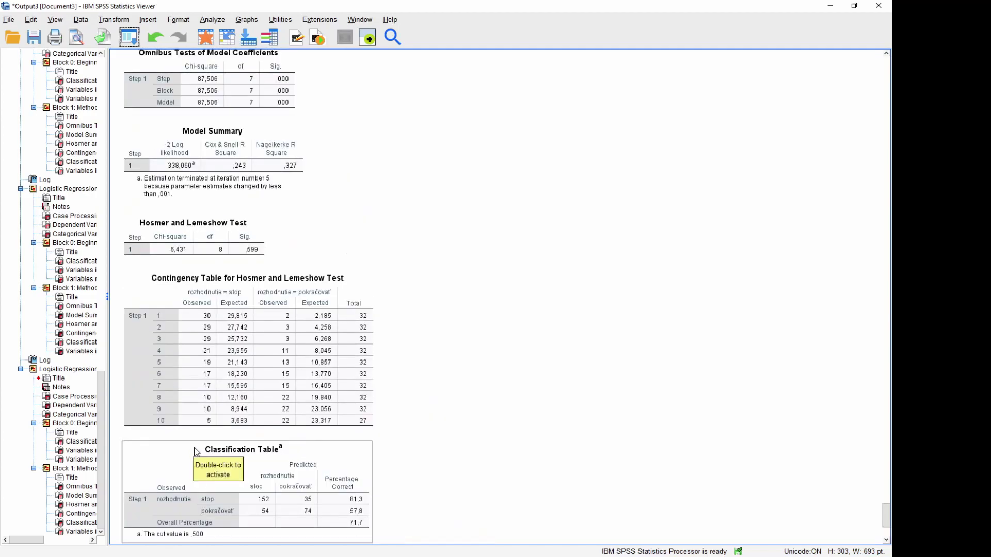
{"action": "scroll", "coordinate": [196, 451], "scroll_direction": "up", "scroll_amount": 9}
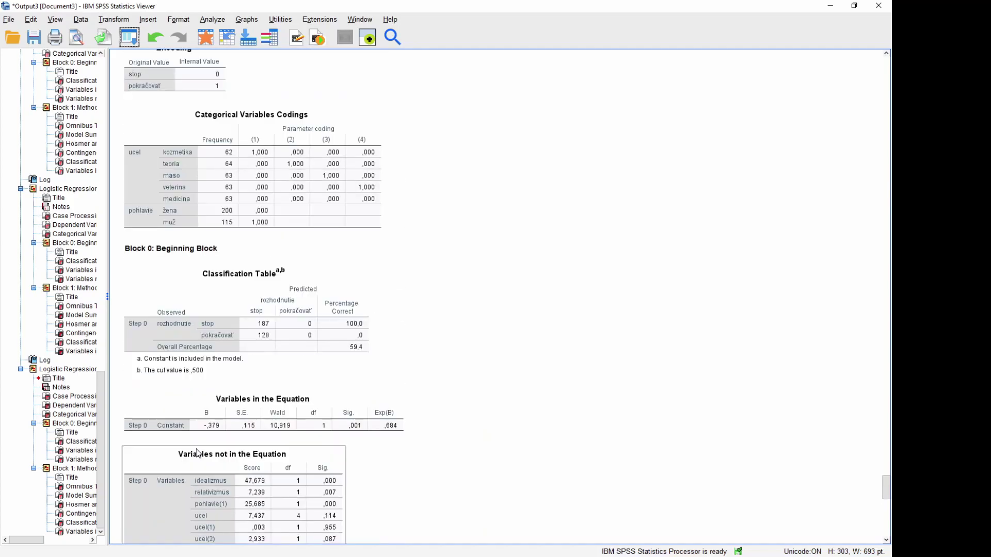
{"action": "scroll", "coordinate": [196, 452], "scroll_direction": "up", "scroll_amount": 1}
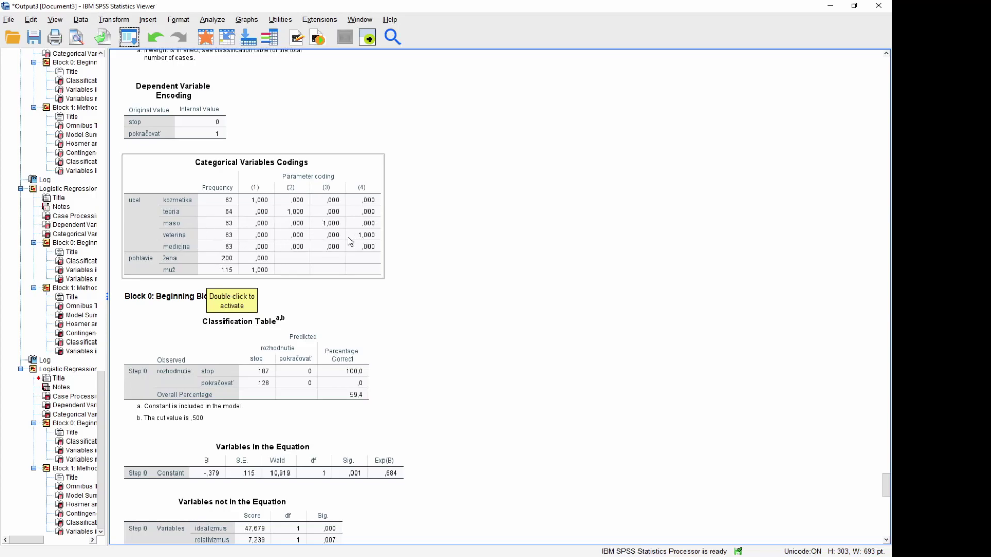
{"action": "scroll", "coordinate": [351, 236], "scroll_direction": "down", "scroll_amount": 10}
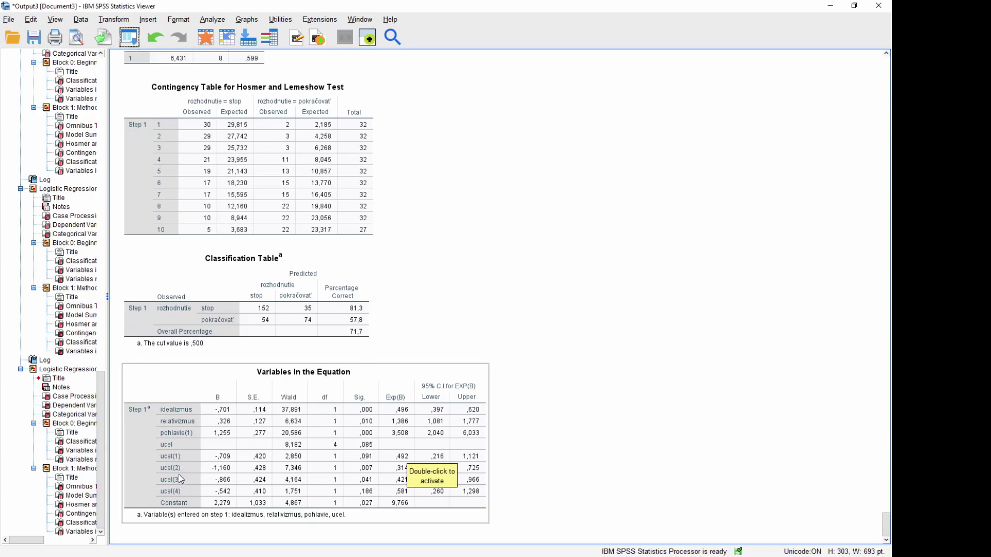
{"action": "scroll", "coordinate": [223, 464], "scroll_direction": "up", "scroll_amount": 15}
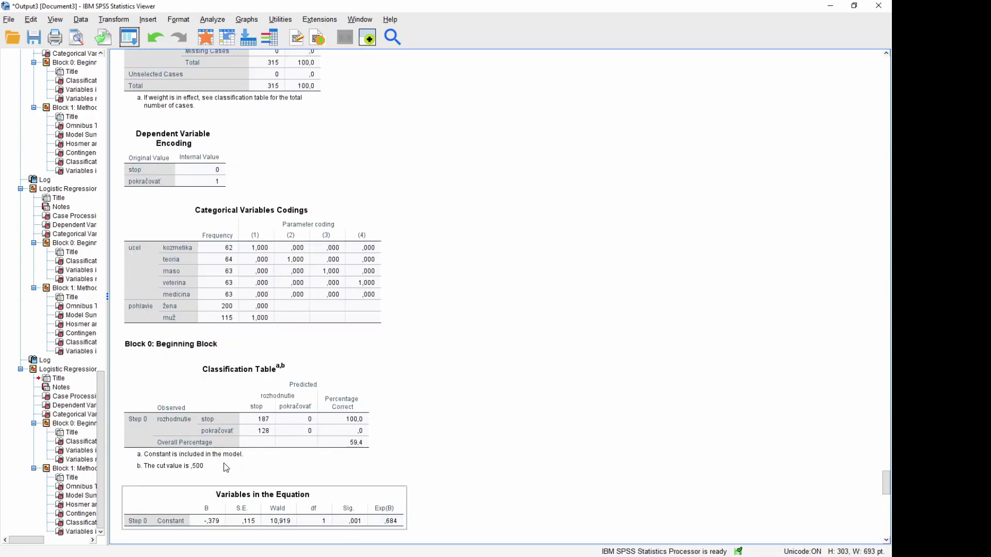
{"action": "scroll", "coordinate": [222, 462], "scroll_direction": "down", "scroll_amount": 20}
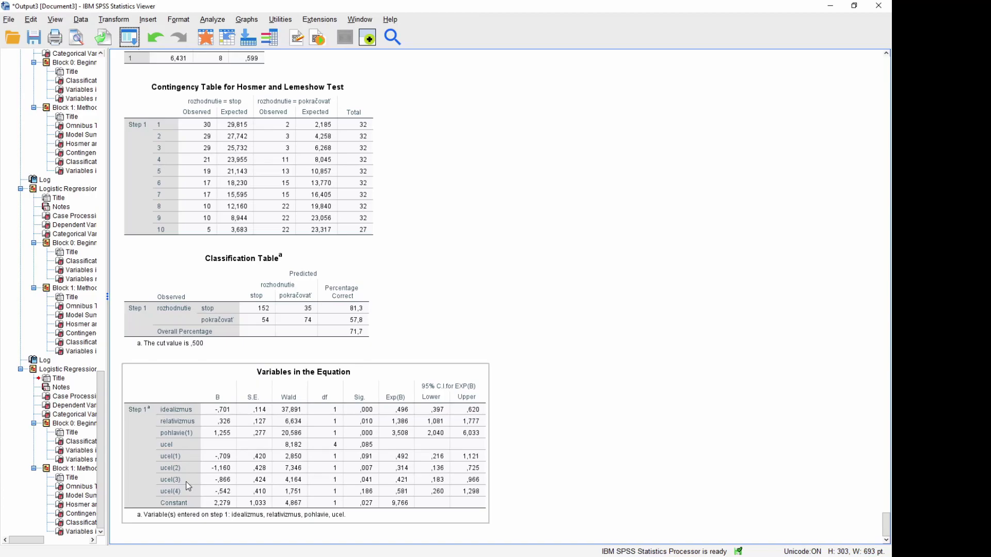
{"action": "left_click", "coordinate": [547, 455]}
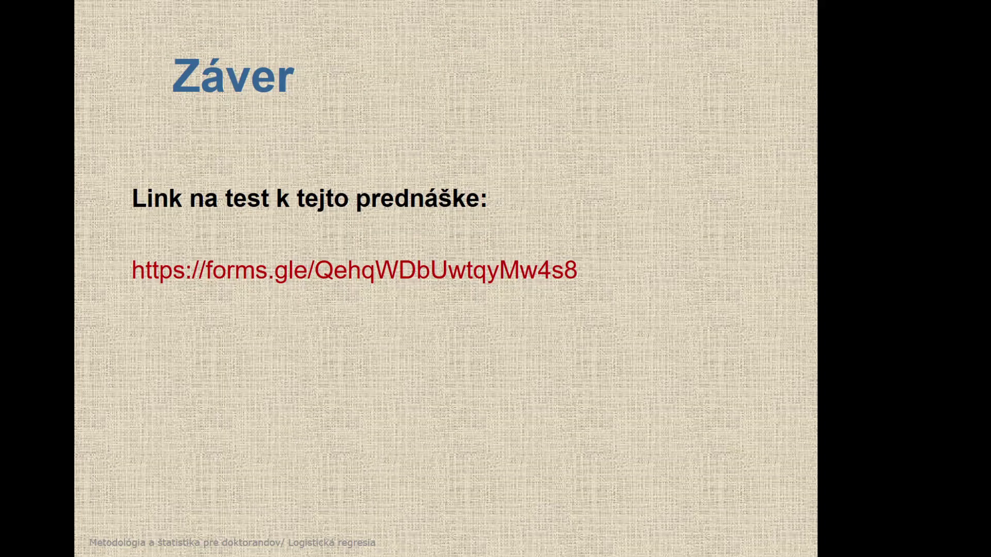